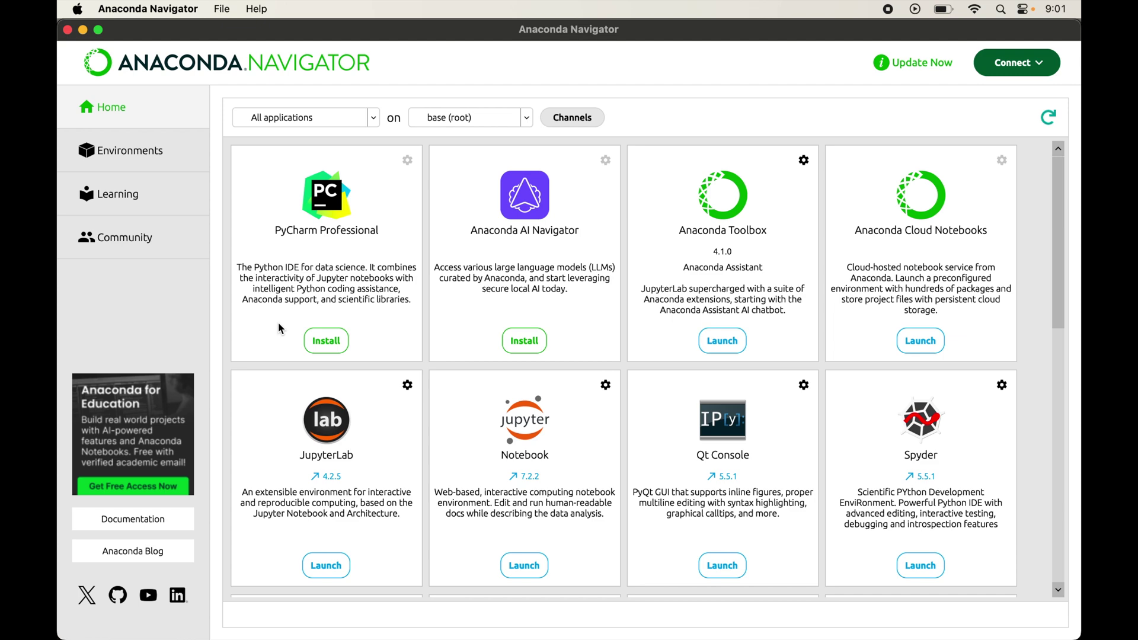
Step: Select the demo environment and filter its installed packages to python
{"action": "left_click", "coordinate": [164, 154]}
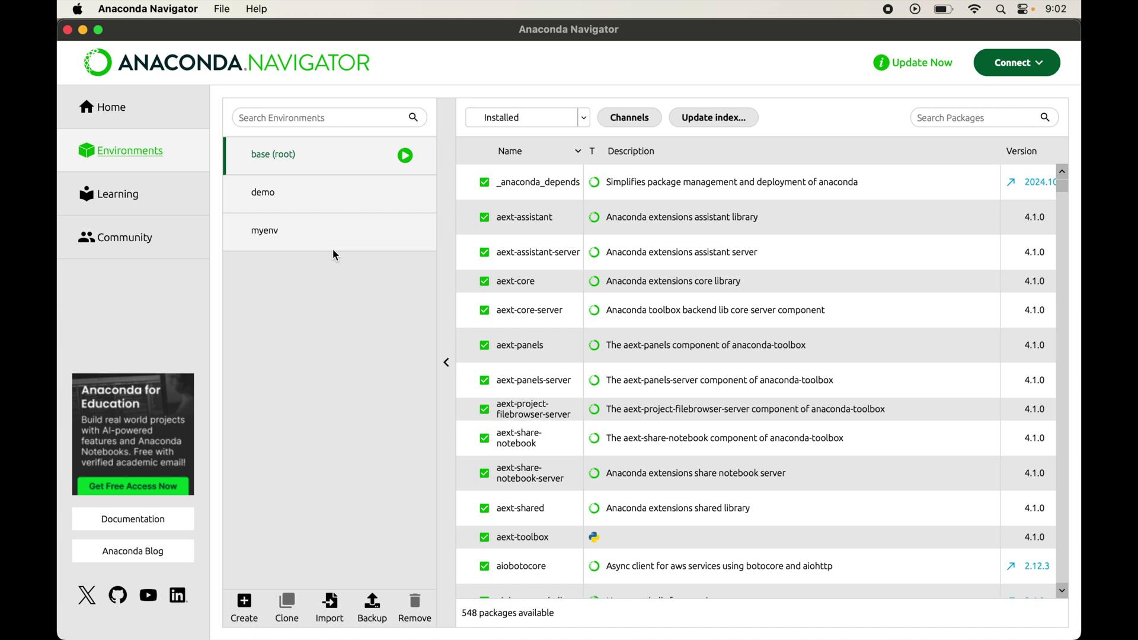
{"action": "left_click", "coordinate": [312, 234]}
{"action": "left_click", "coordinate": [302, 194]}
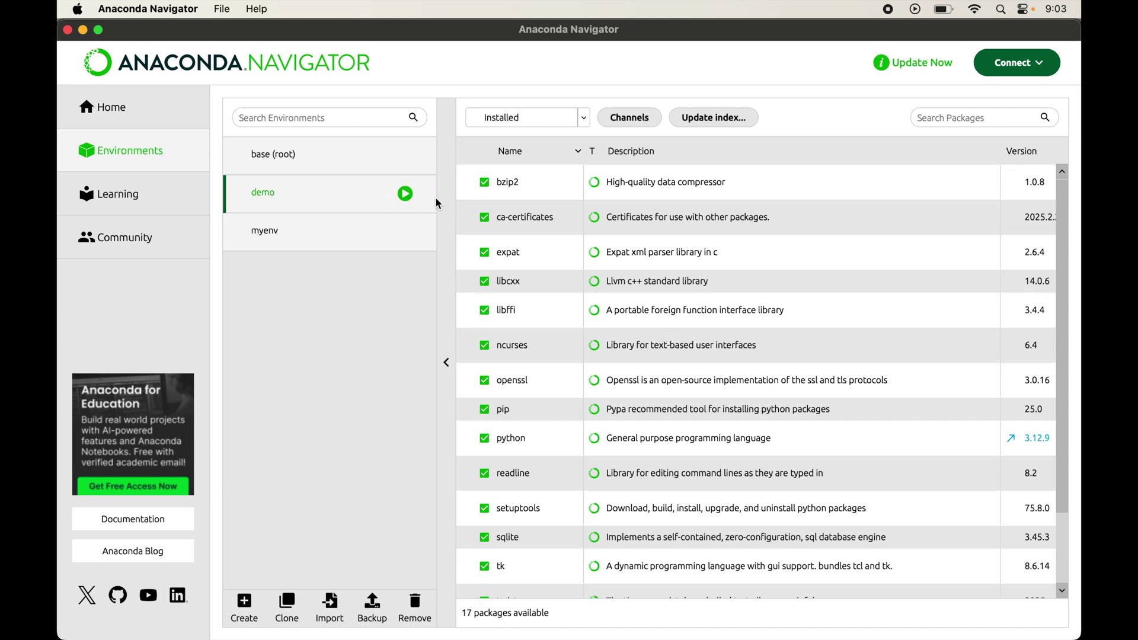
{"action": "left_click", "coordinate": [946, 118]}
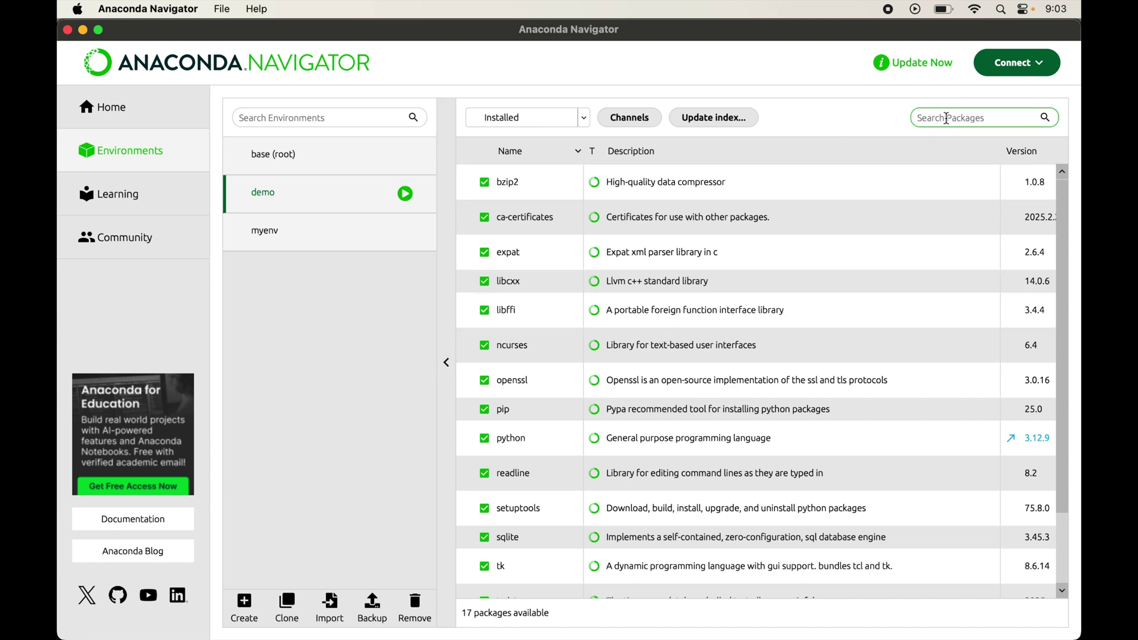
{"action": "type", "text": "python"}
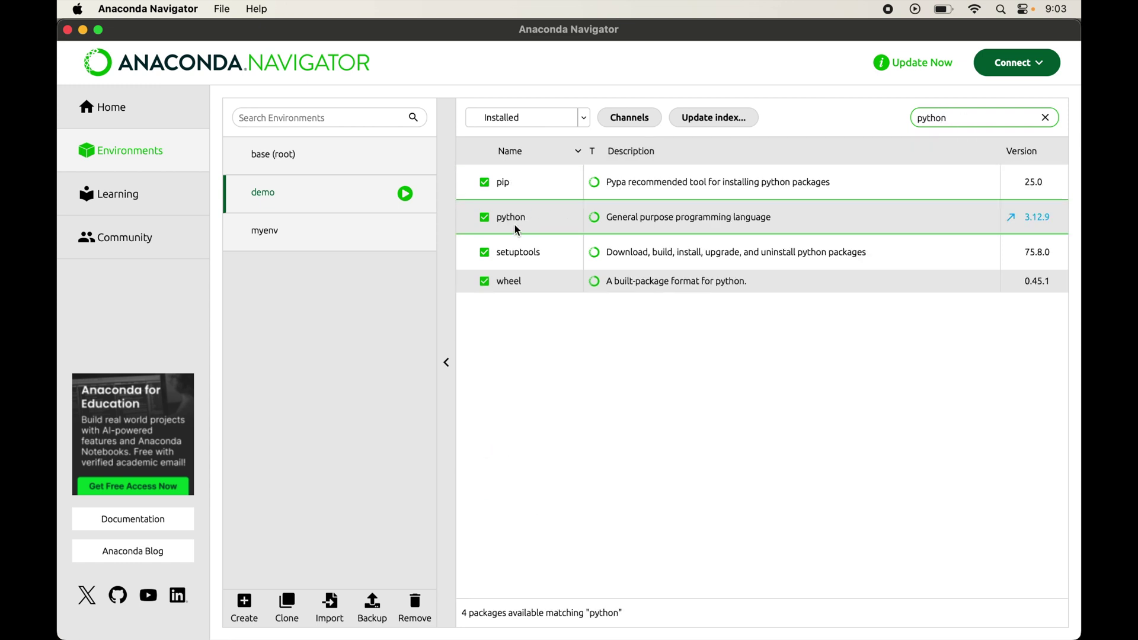
{"action": "left_click", "coordinate": [484, 217]}
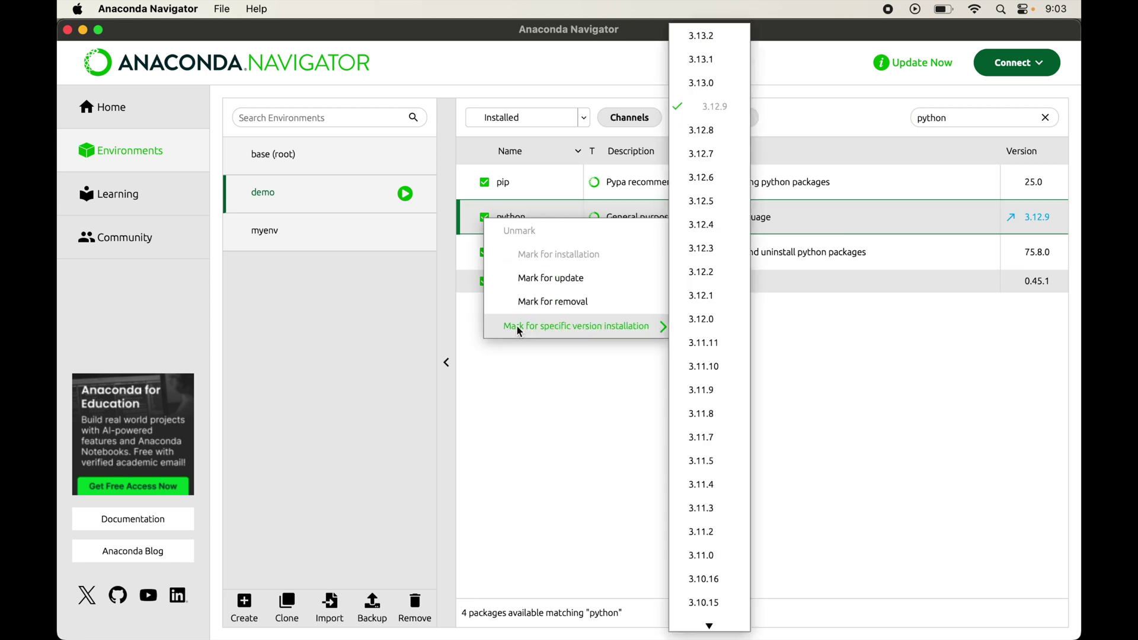
{"action": "mouse_move", "coordinate": [576, 326]}
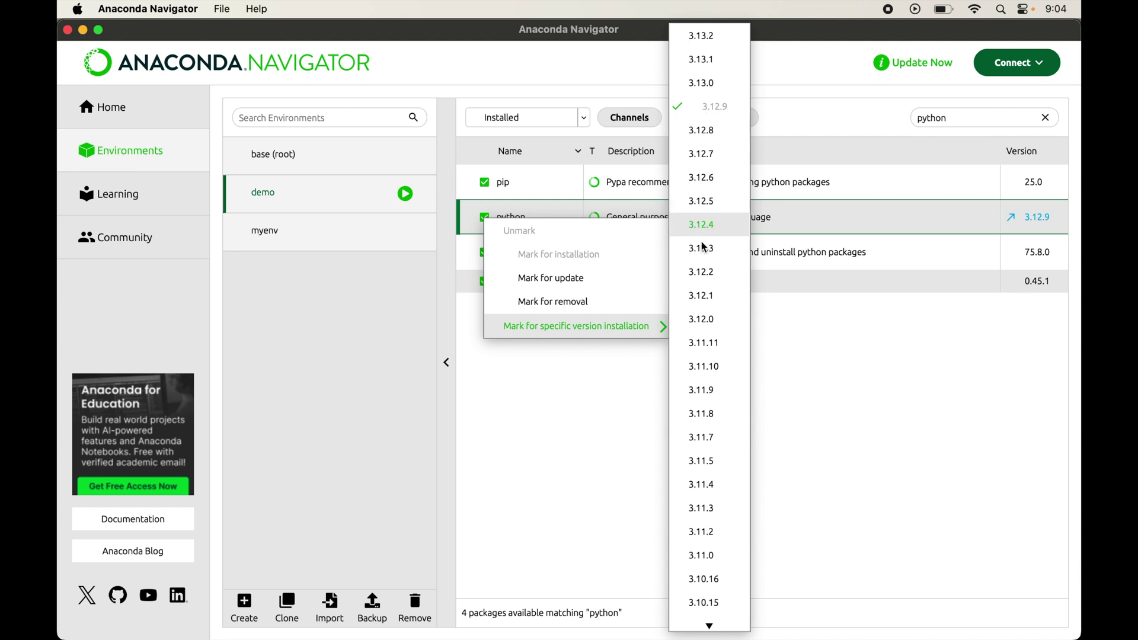
Step: Set python's specific-version install target to 3.11.10
{"action": "left_click", "coordinate": [713, 368]}
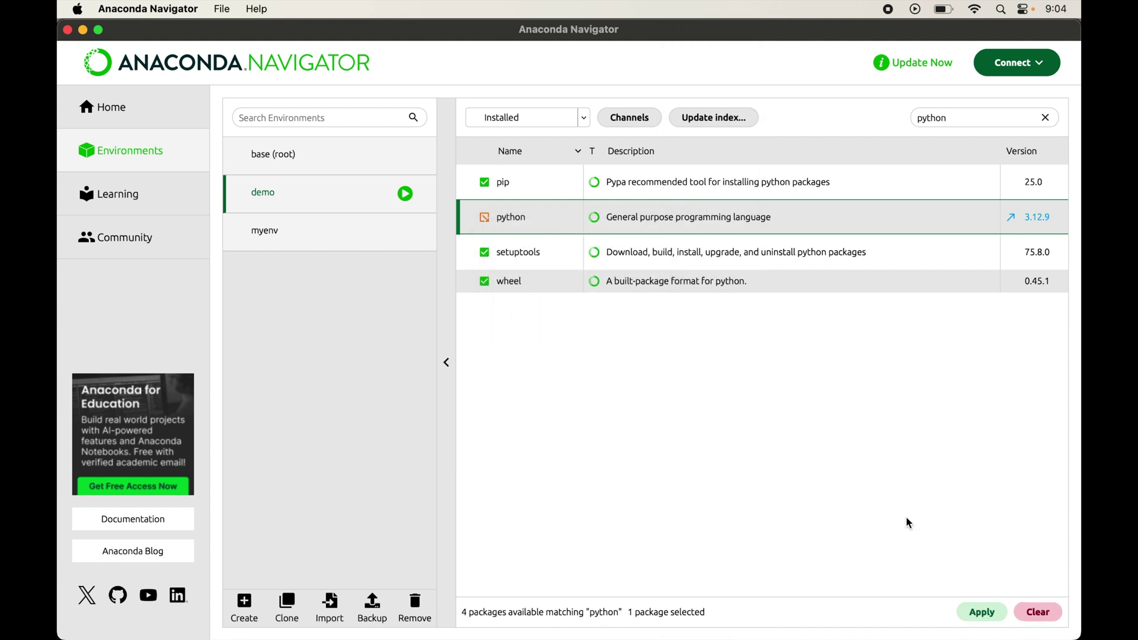
Step: Apply the change, confirming the four package modifications that downgrade python to 3.11.10
{"action": "left_click", "coordinate": [980, 612]}
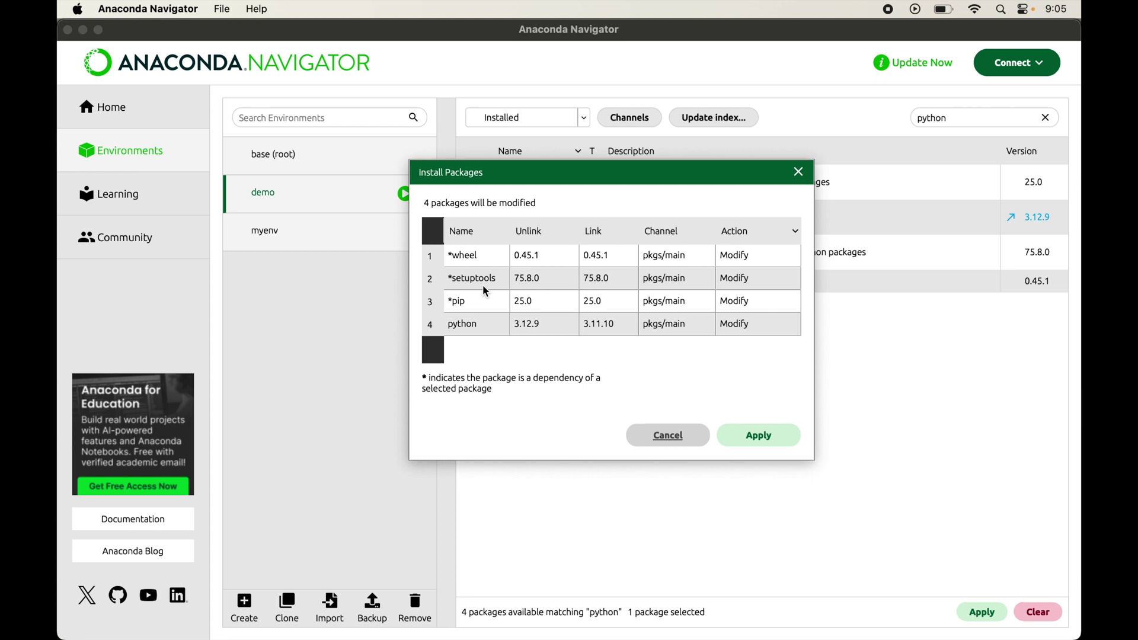
{"action": "left_click", "coordinate": [769, 437]}
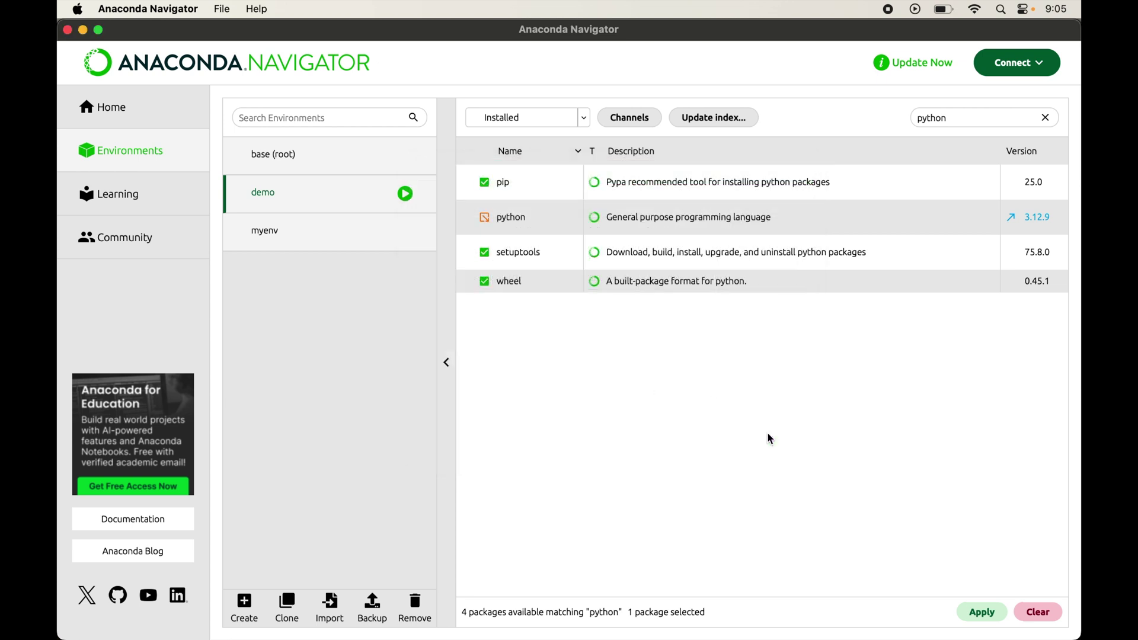